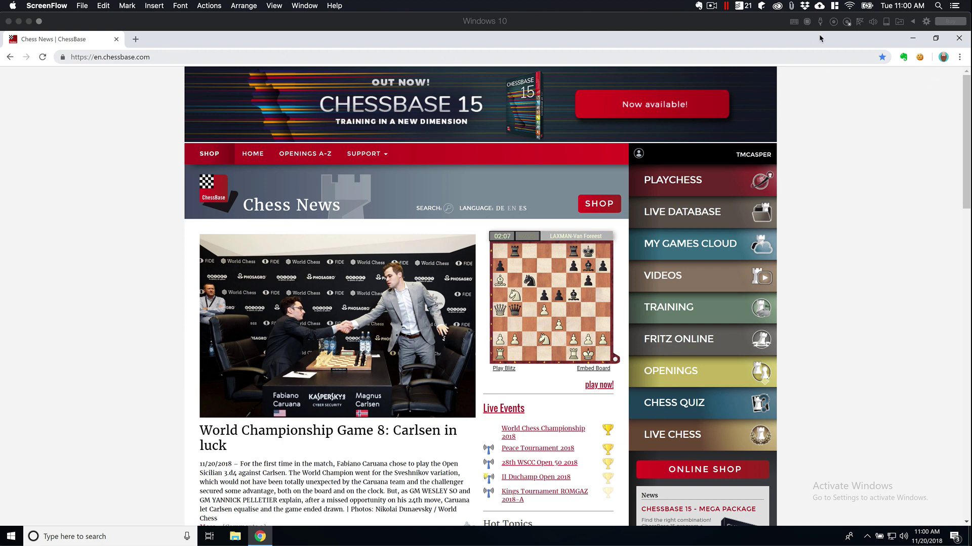
Step: Go to the ChessBase Shop's My downloads page and scroll through the purchased products
left_click(670, 21)
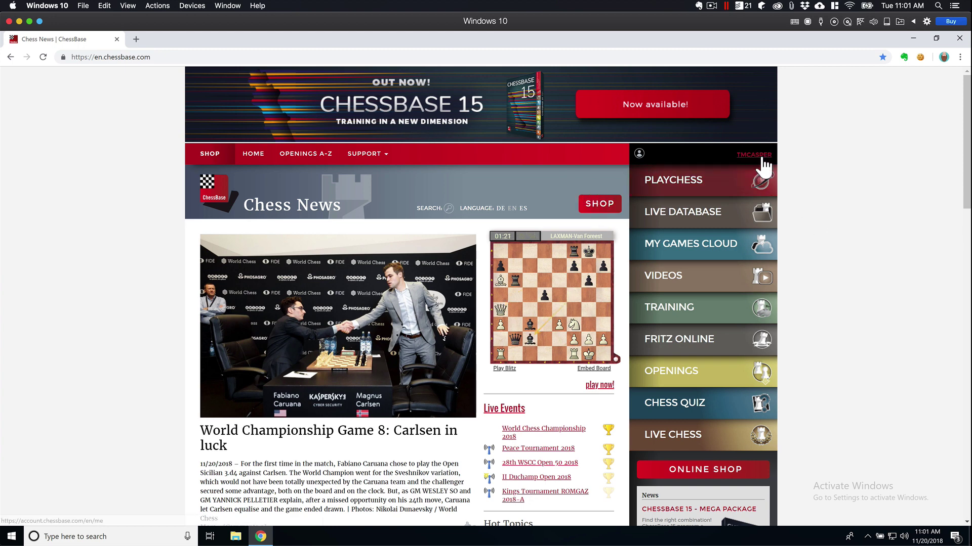
left_click(604, 206)
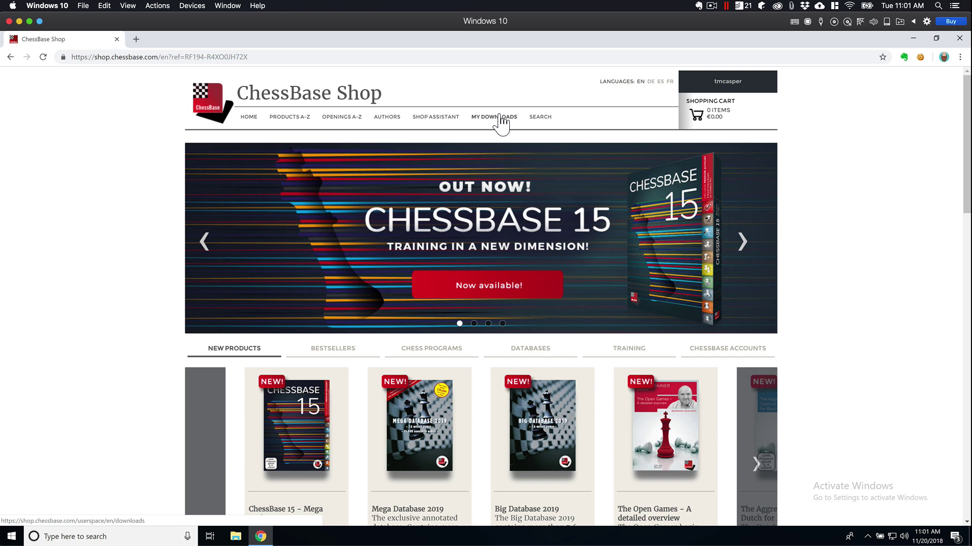
left_click(500, 120)
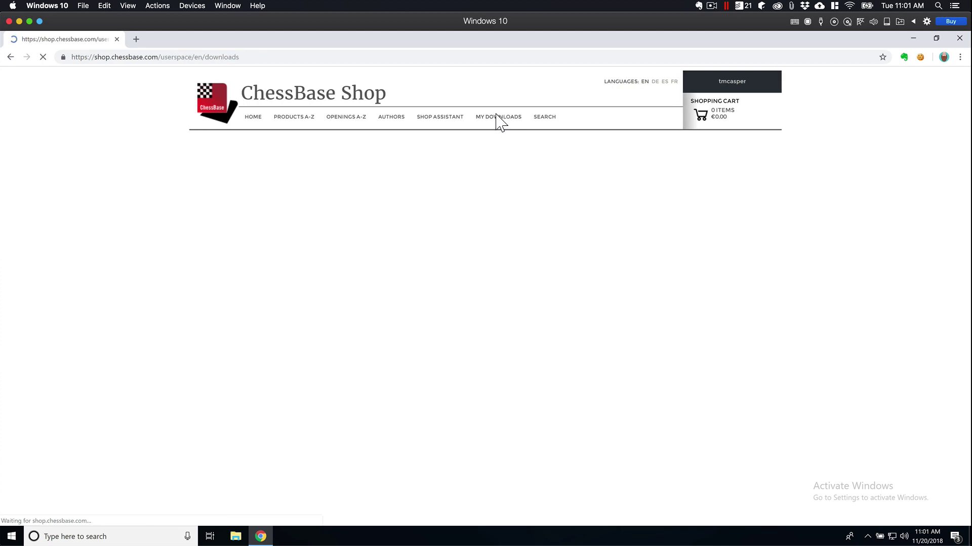
scroll(197, 232, "down", 4)
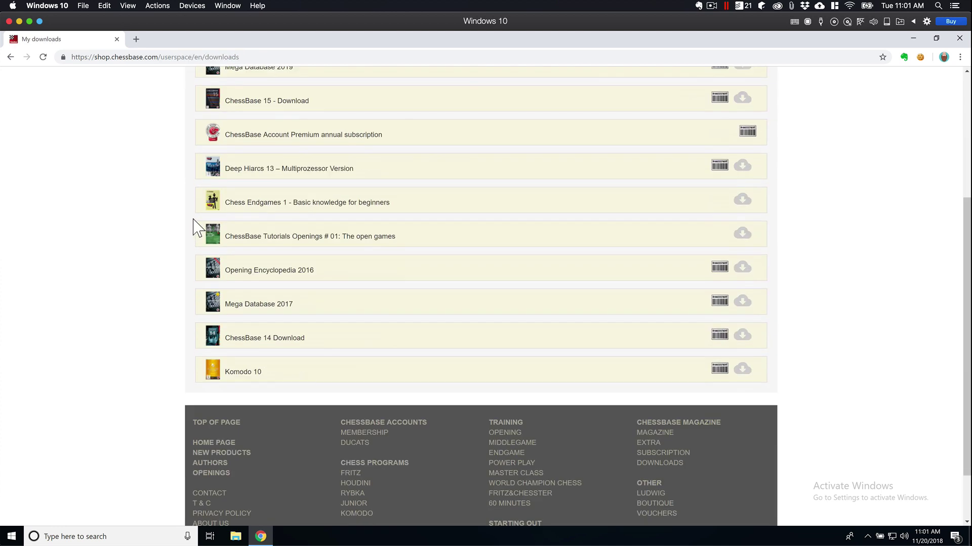
scroll(197, 229, "up", 4)
scroll(197, 228, "down", 2)
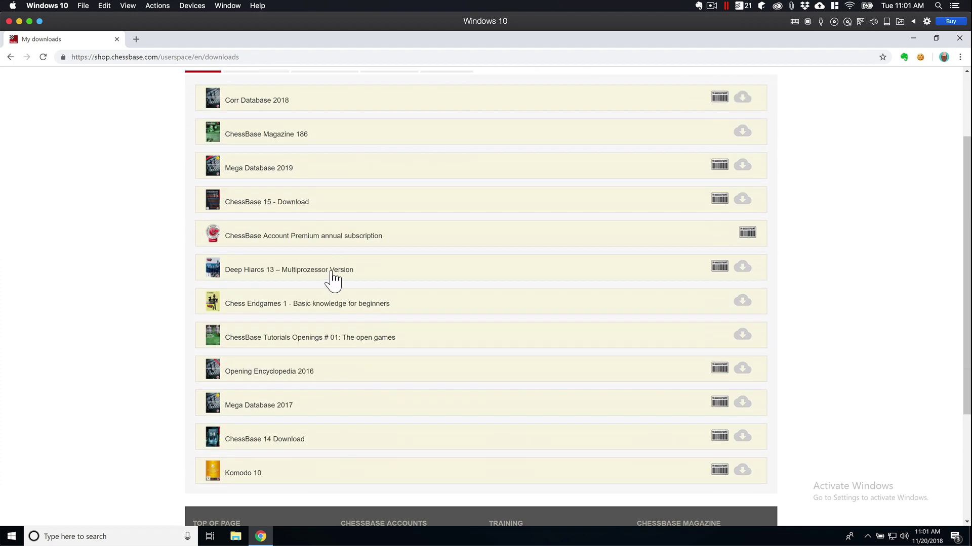
scroll(311, 268, "up", 1)
scroll(287, 260, "down", 2)
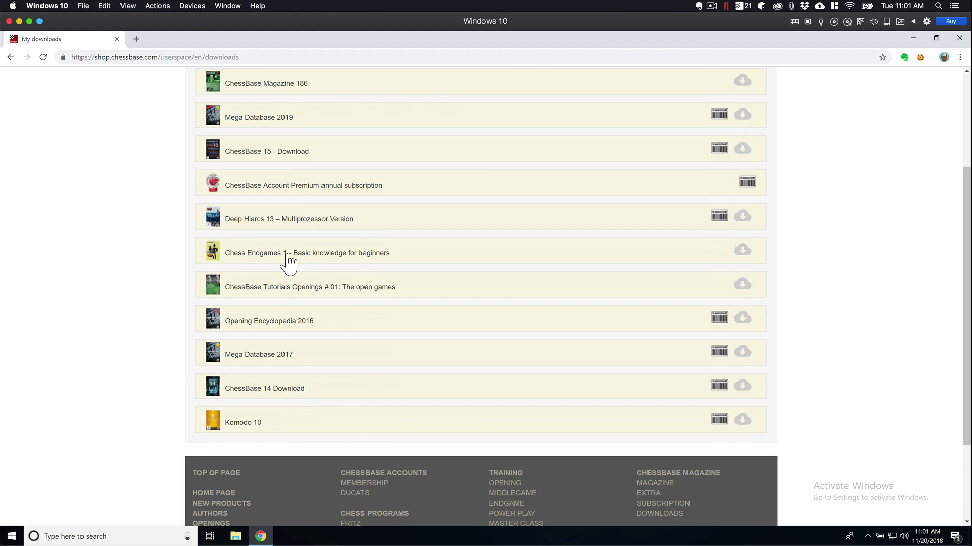
scroll(284, 260, "up", 1)
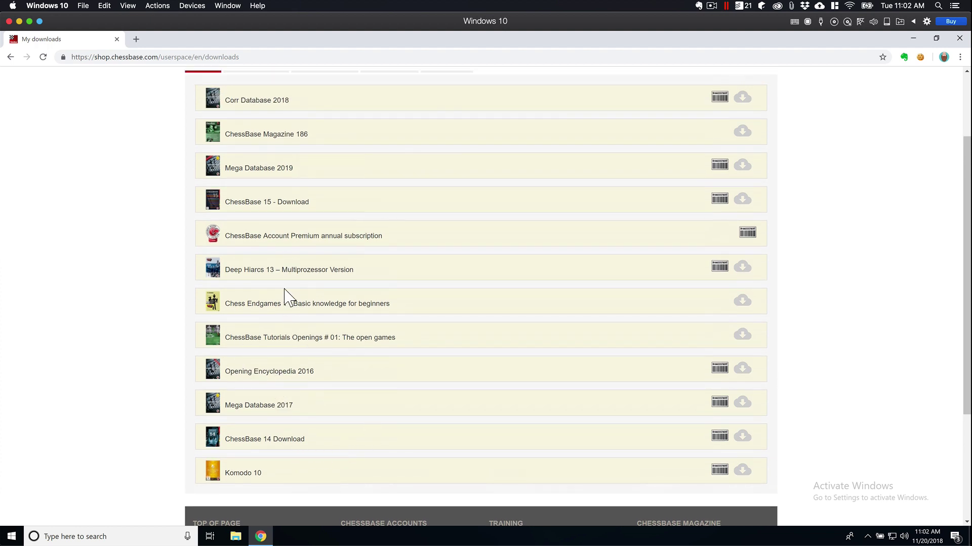
Step: Download the 64-bit ChessBase 15 installer to the Desktop
left_click(293, 202)
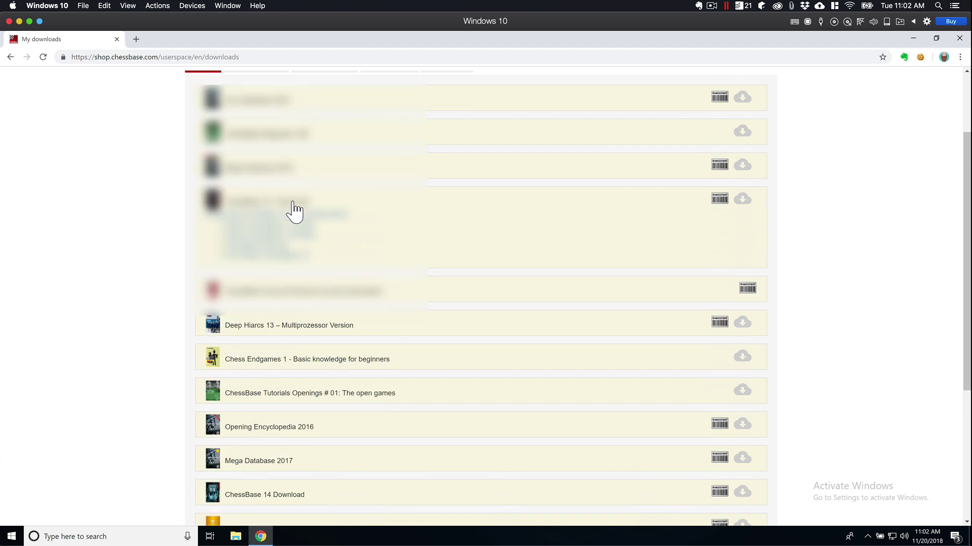
left_click(270, 235)
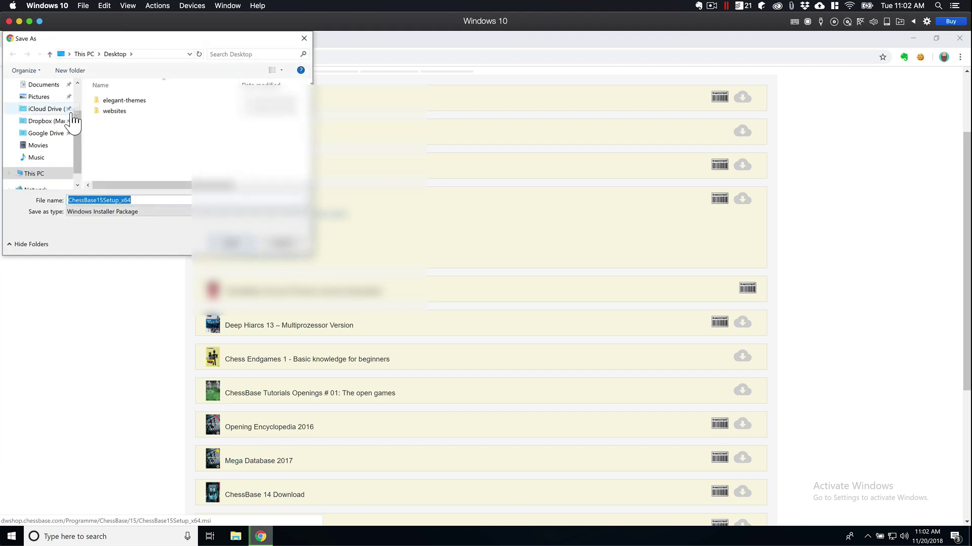
scroll(55, 121, "up", 2)
left_click(40, 105)
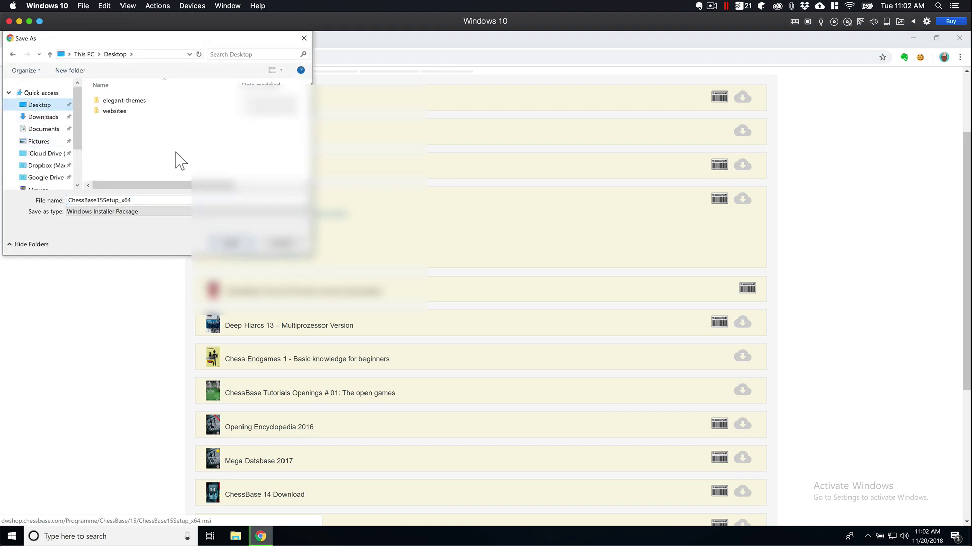
left_click(231, 244)
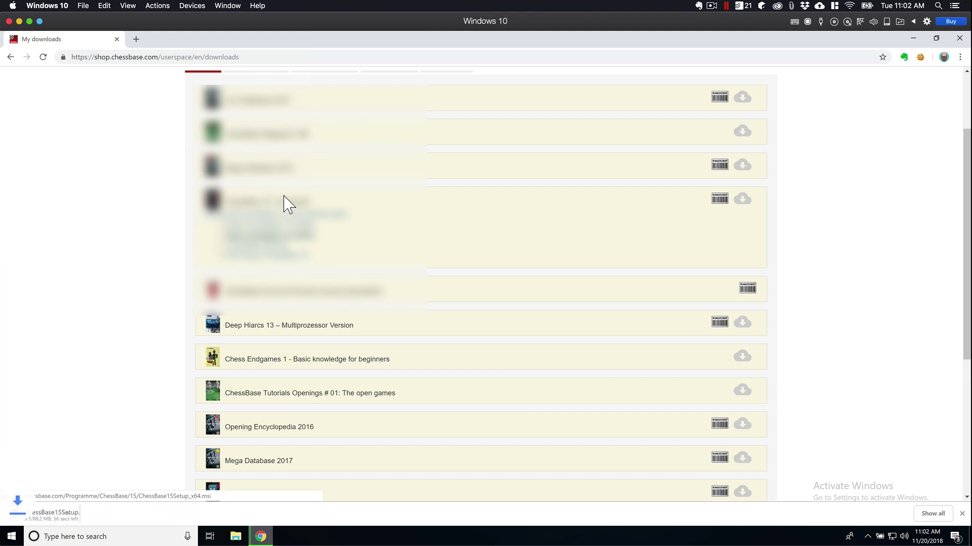
Step: Download the SetupMega2019 file for Mega Database 2019 to the Desktop
left_click(261, 178)
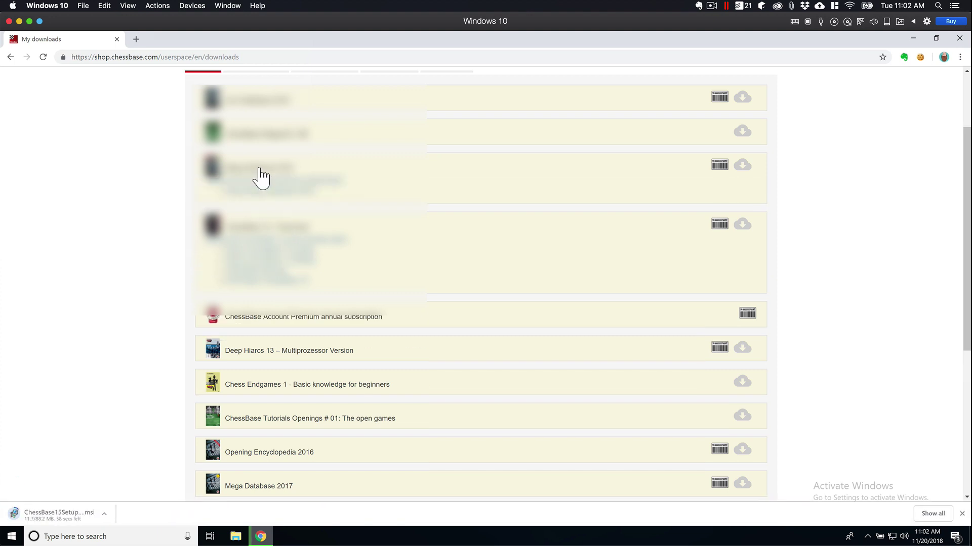
left_click(262, 195)
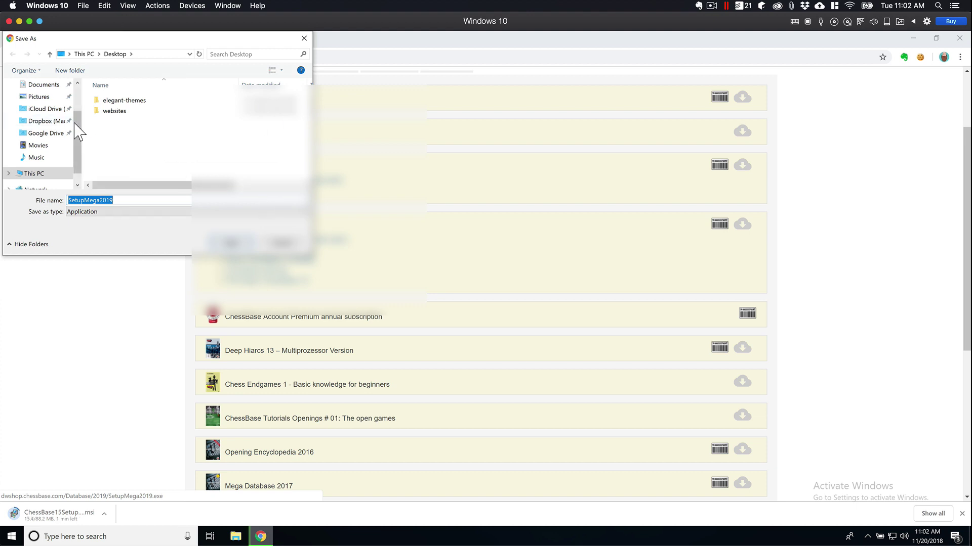
scroll(79, 124, "up", 2)
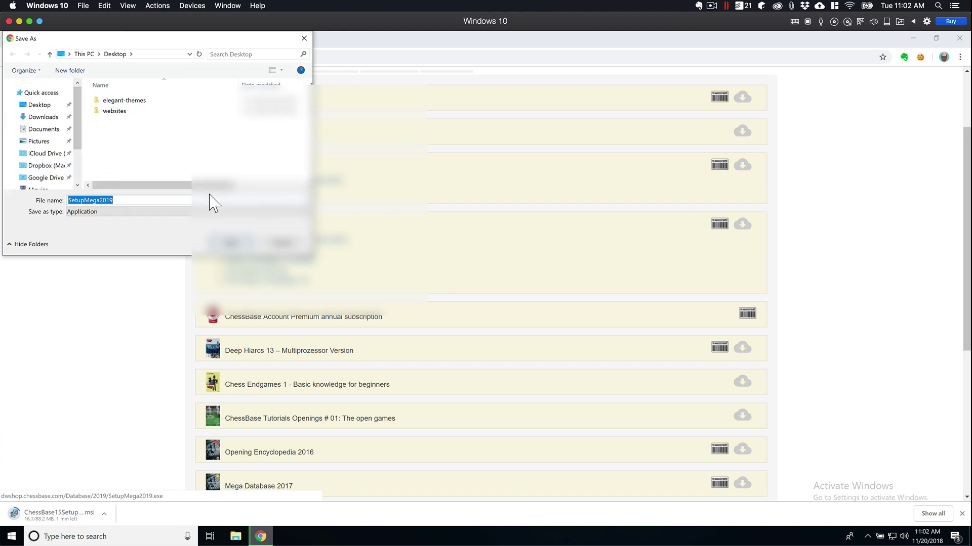
left_click(234, 246)
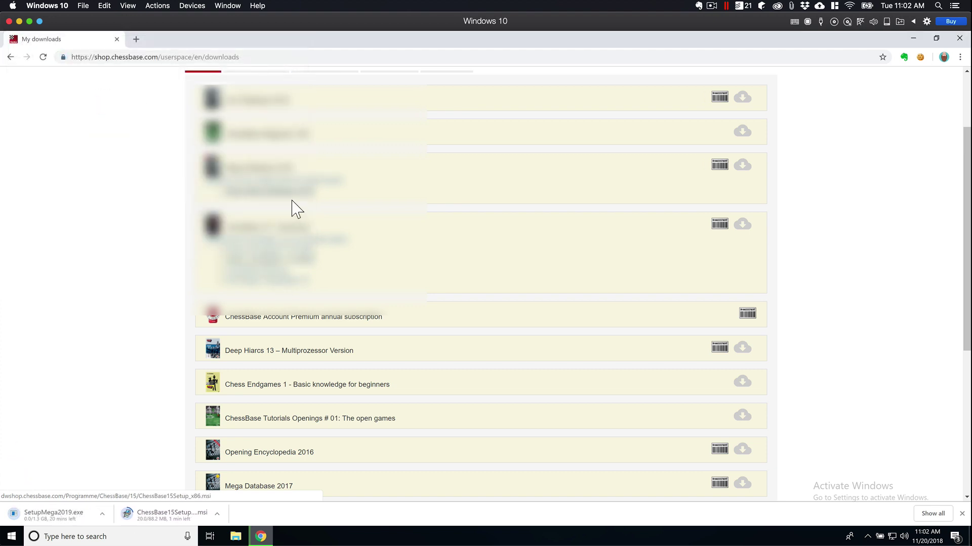
Step: Download the Setup_Playerbase and SetupCorr2018 files to the Desktop
left_click(265, 108)
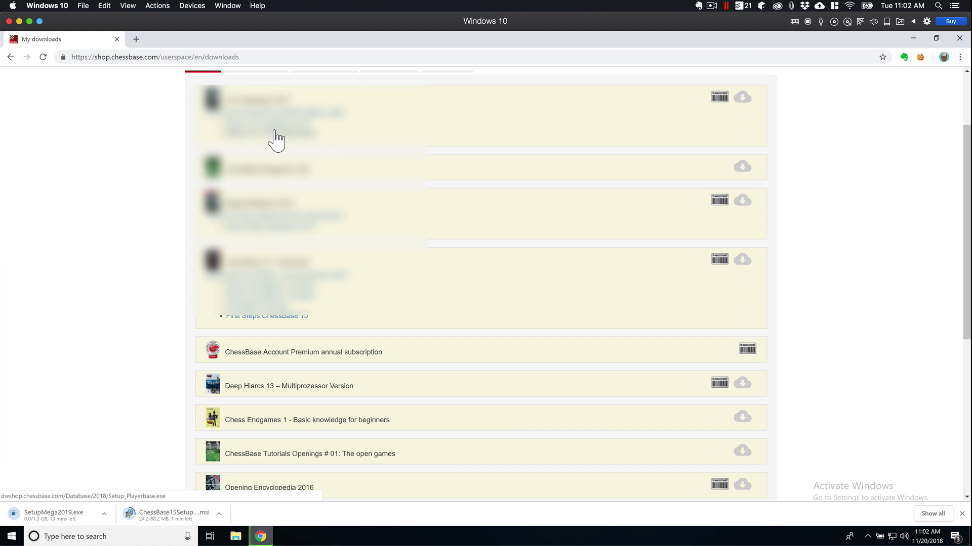
left_click(276, 140)
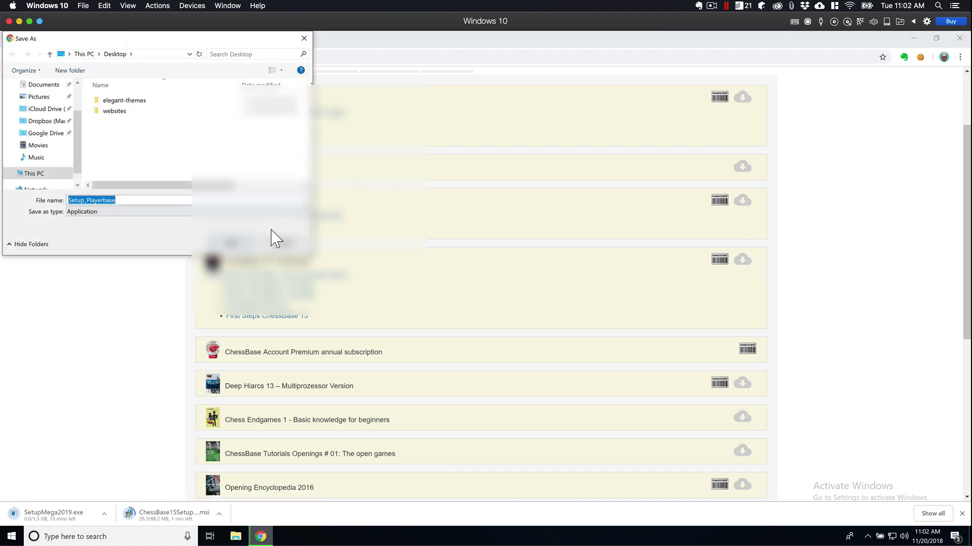
left_click(243, 248)
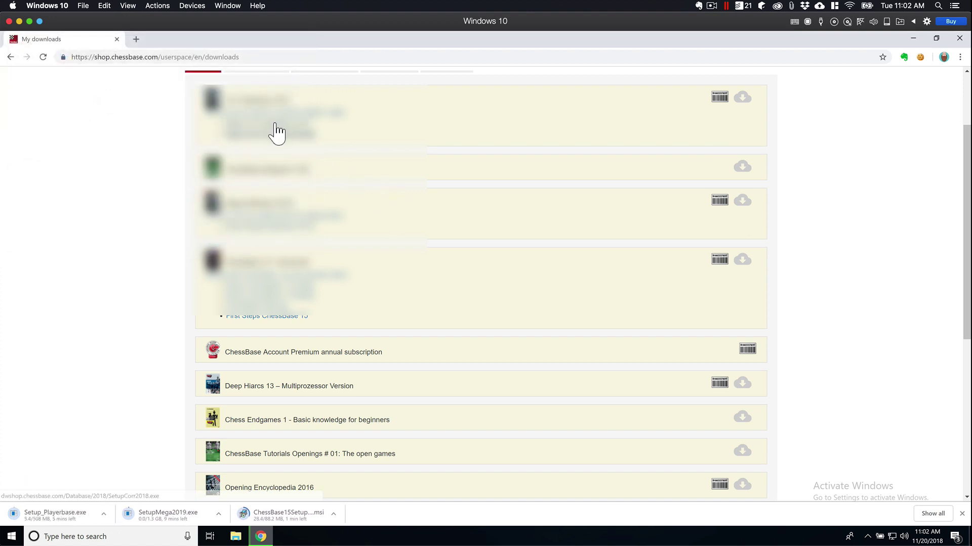
left_click(276, 134)
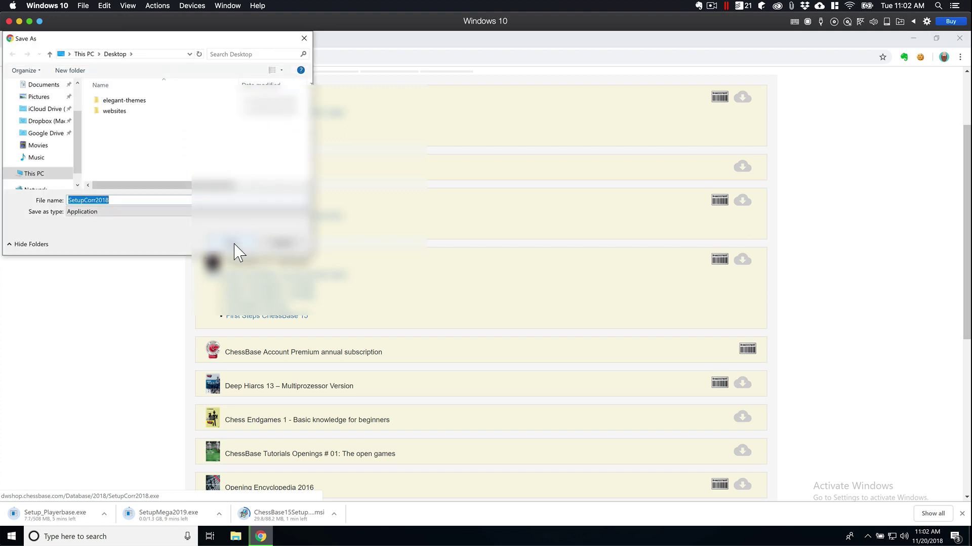
left_click(235, 247)
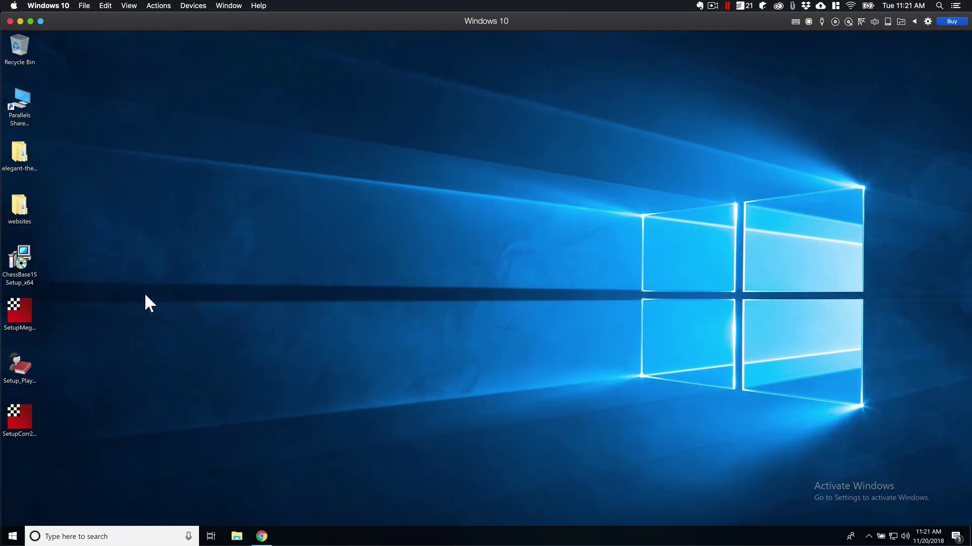
Step: Install ChessBase15Setup_x64 from the desktop, then bring the Chrome downloads page back
right_click(26, 260)
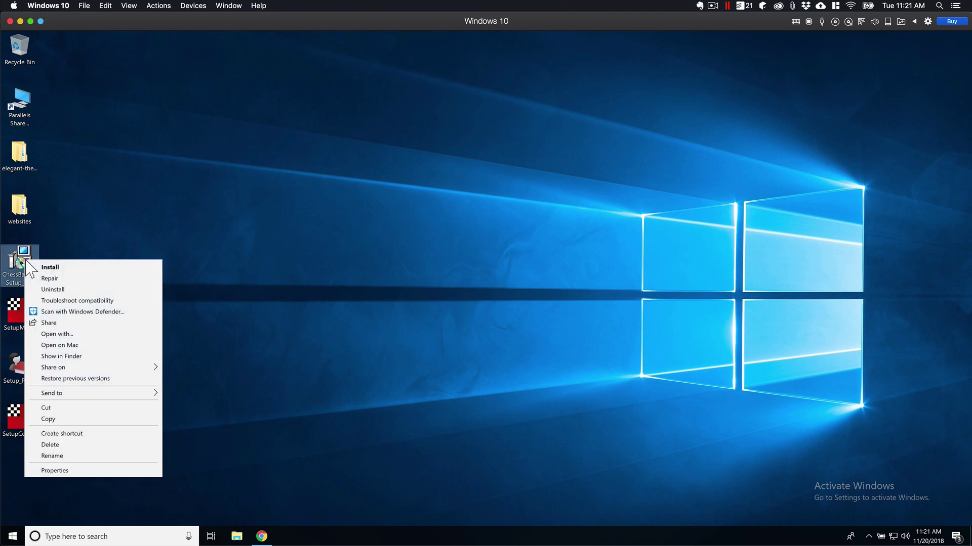
left_click(50, 267)
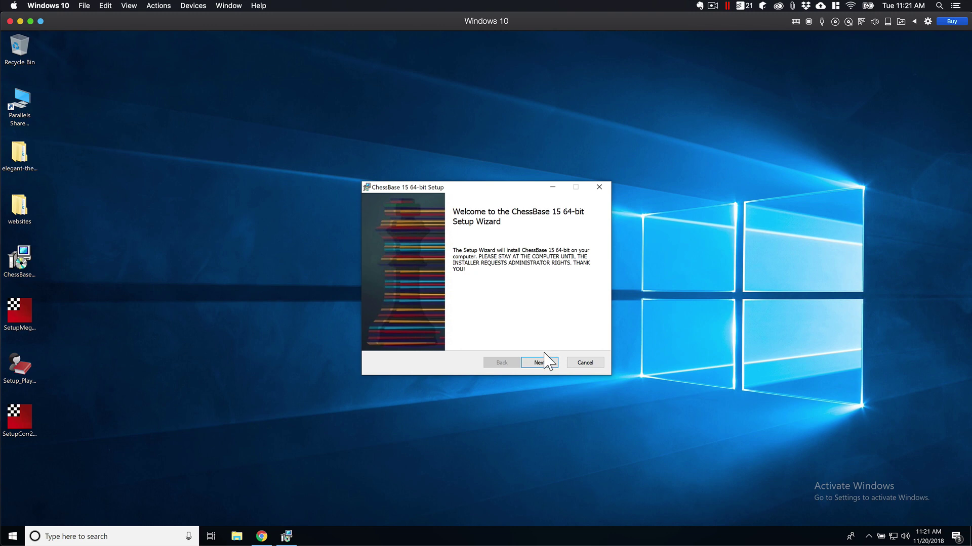
left_click(261, 537)
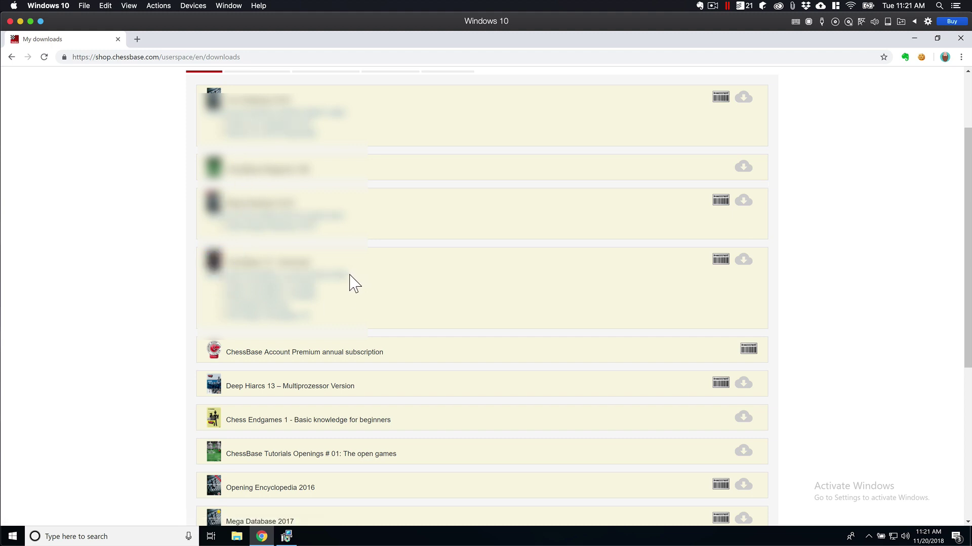
Step: Select the hidden detail line under the ChessBase 15 download entry
left_click_drag(350, 277, 210, 282)
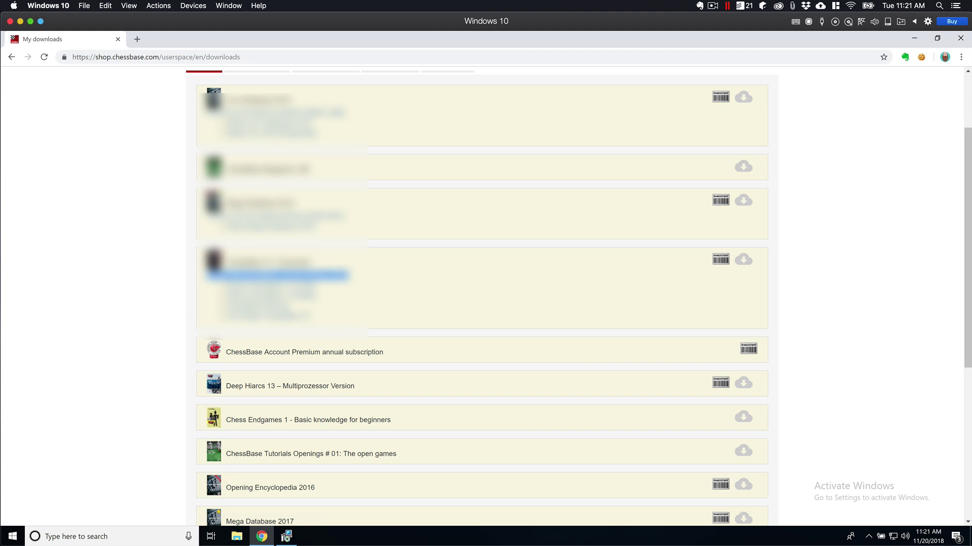
Step: Install ChessBase 15 64-bit into C:\Program Files\ChessBase\ keeping the default activation key and features
left_click(915, 40)
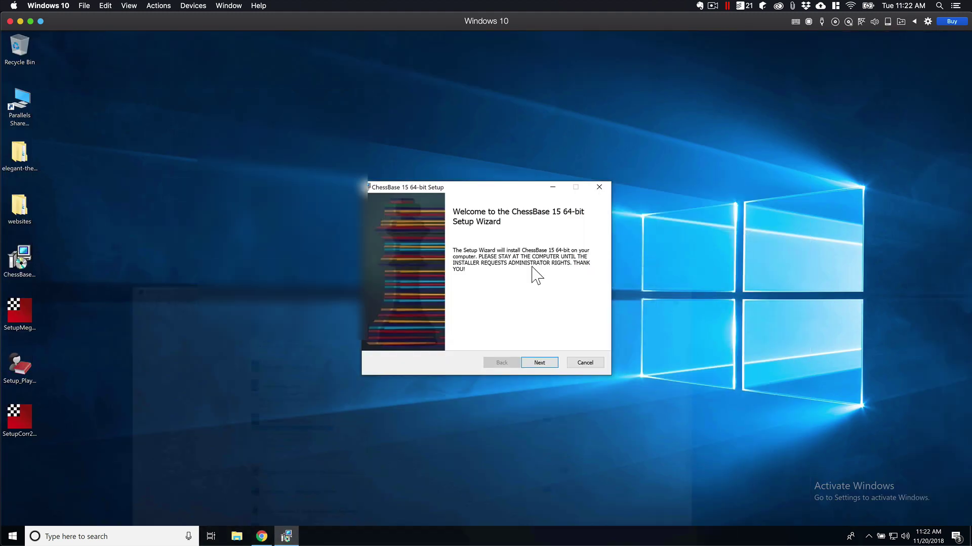
left_click(539, 363)
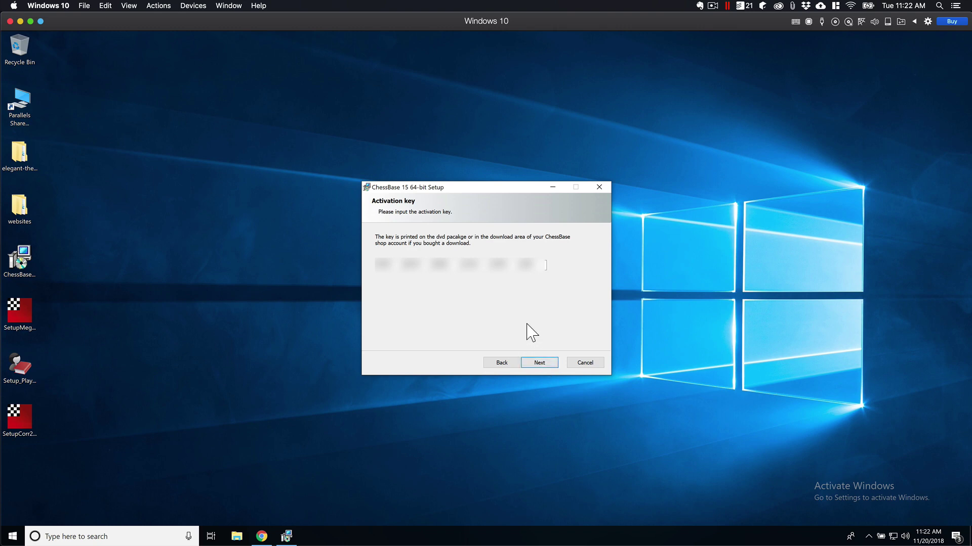
left_click(540, 363)
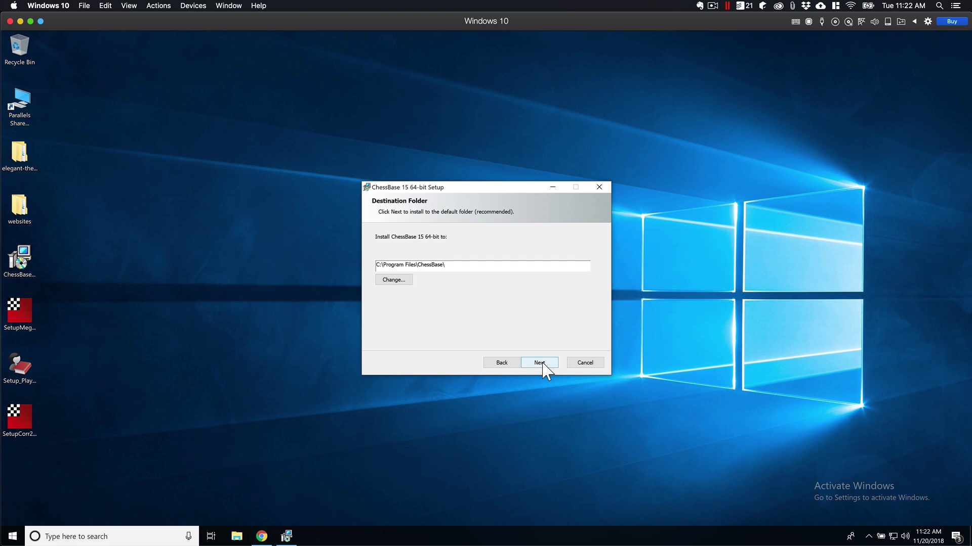
left_click(540, 364)
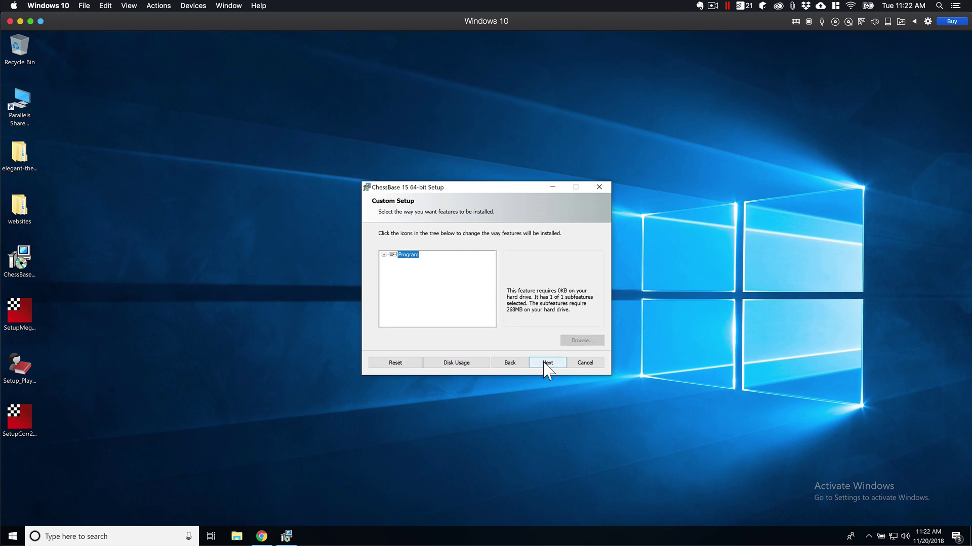
left_click(552, 365)
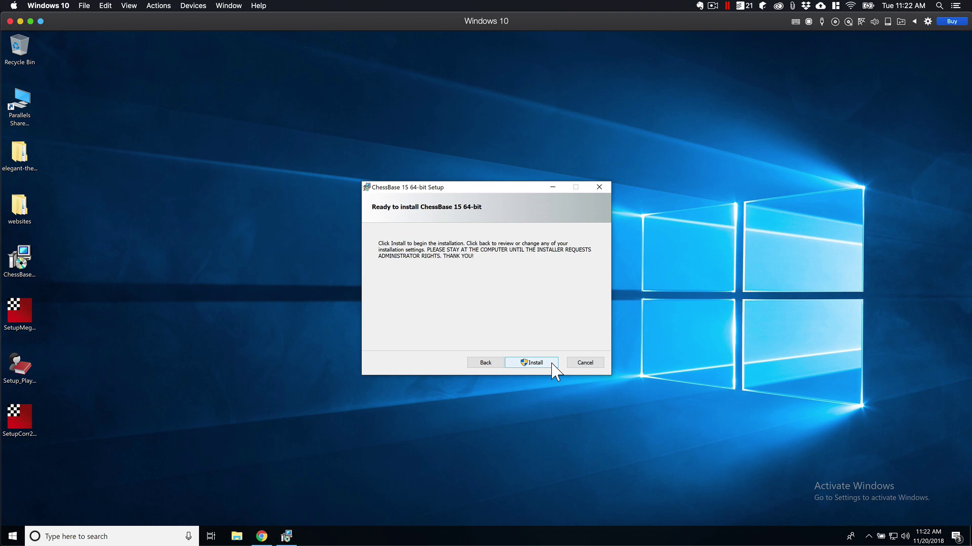
left_click(540, 364)
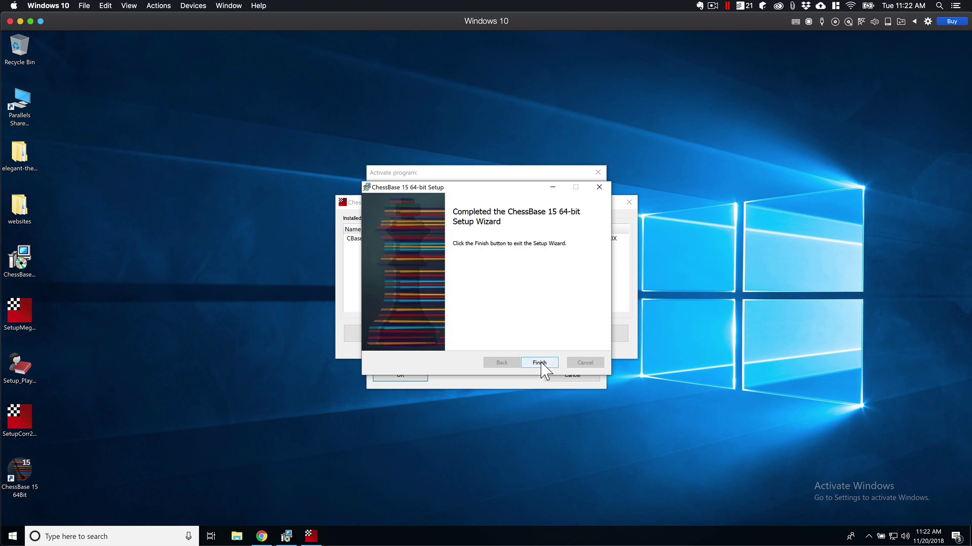
Step: Finish the wizard, confirm the ChessBase 15 activation key, and close the Admin Tool
left_click(539, 363)
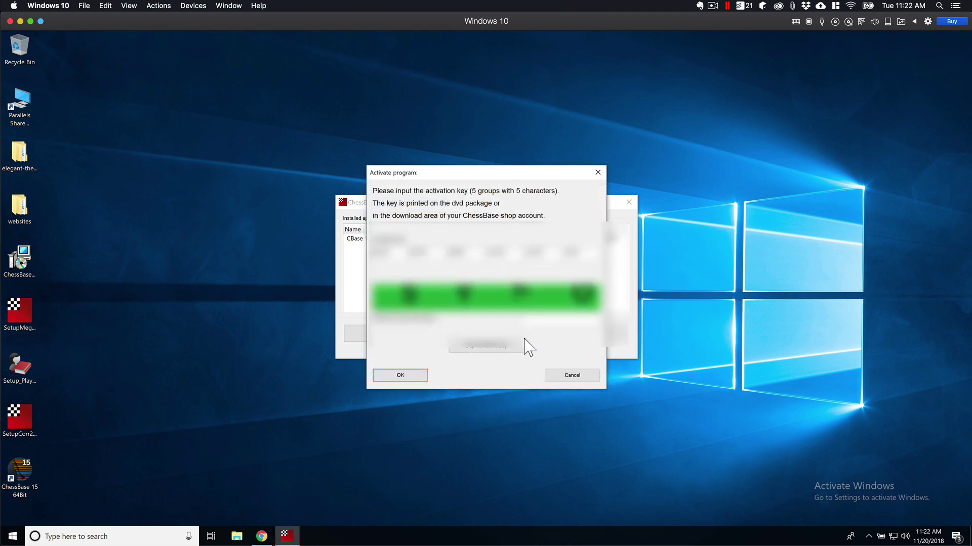
left_click(552, 328)
left_click(420, 375)
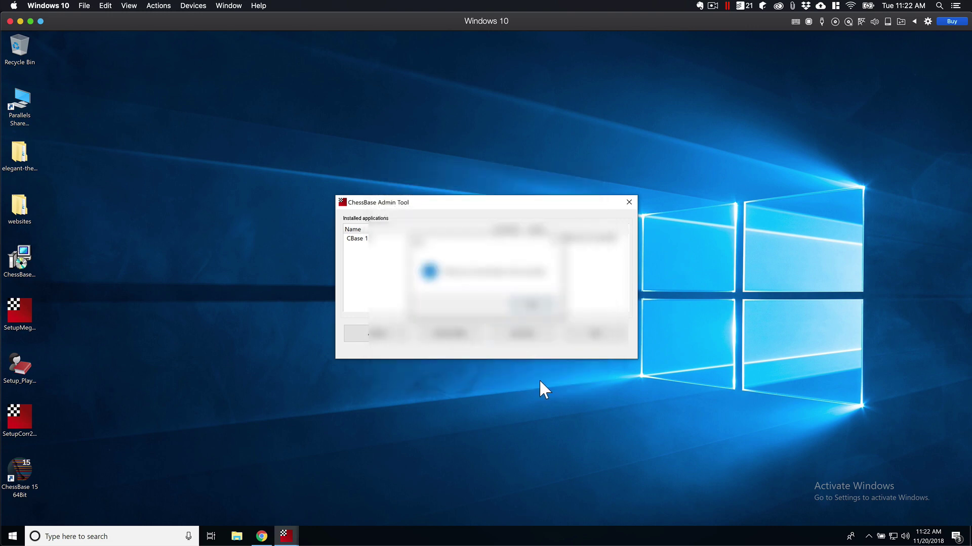
left_click(533, 306)
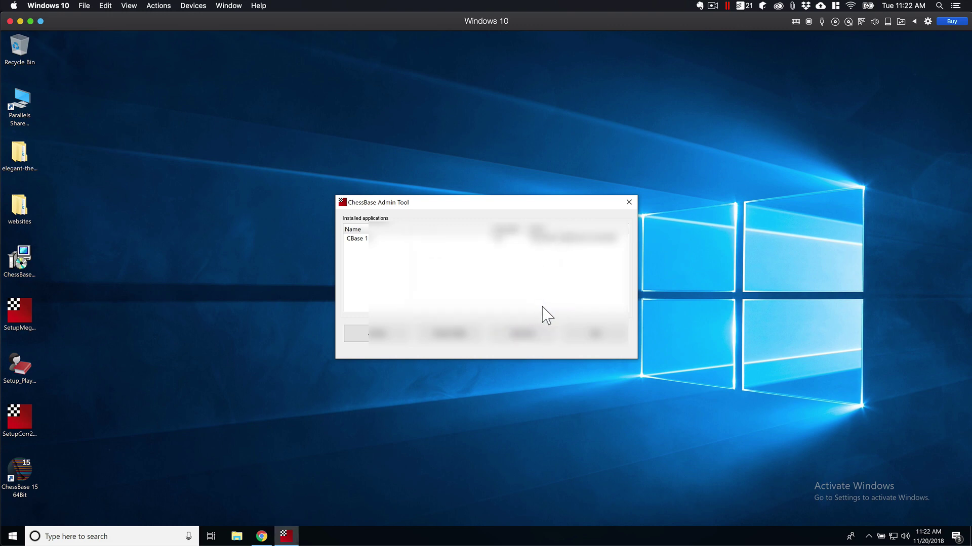
left_click(599, 332)
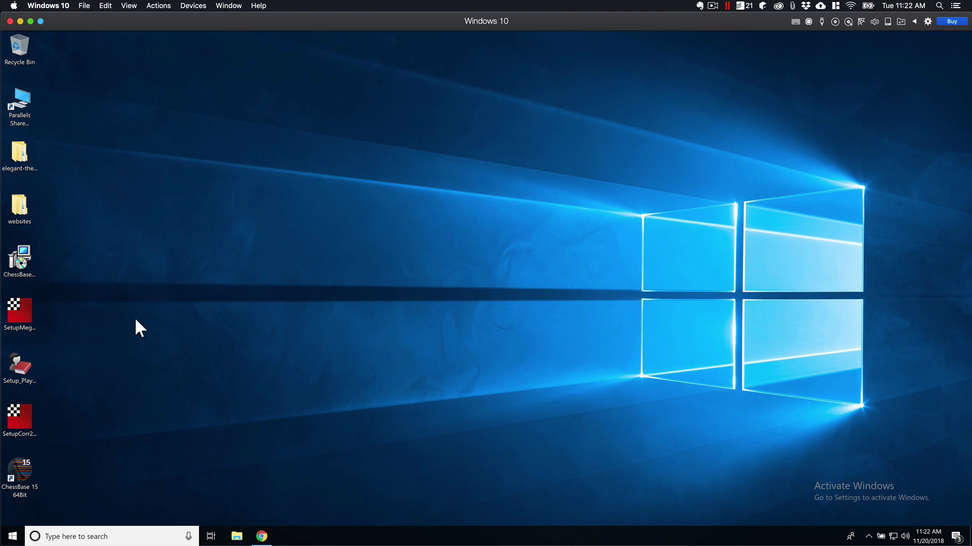
Step: Pin ChessBase 15 to the taskbar, launch it, and accept installing the additional components
left_click_drag(12, 475, 289, 538)
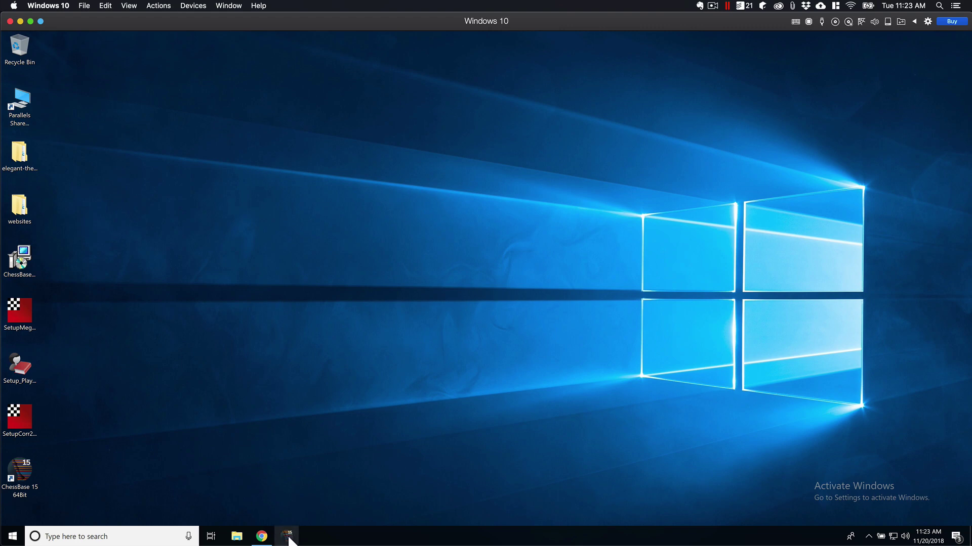
left_click(286, 537)
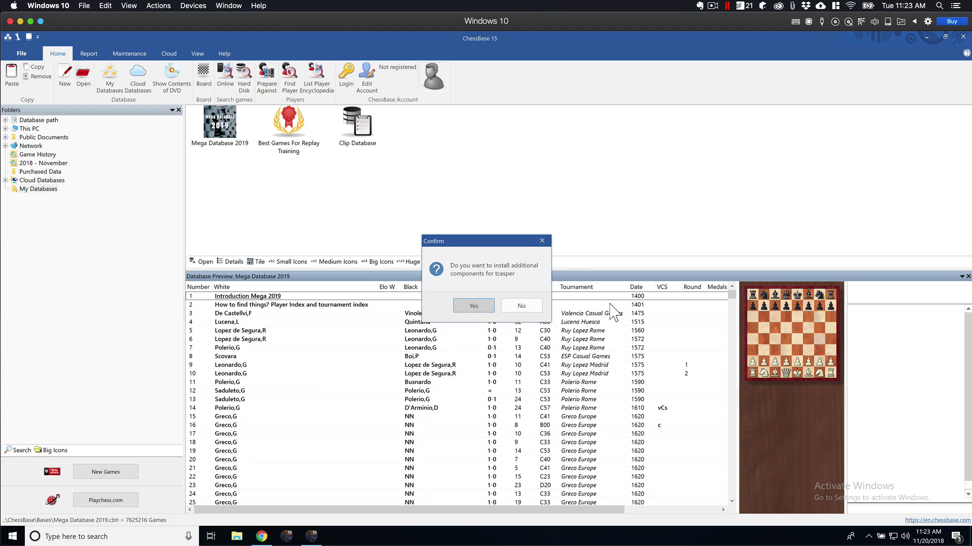
left_click(474, 305)
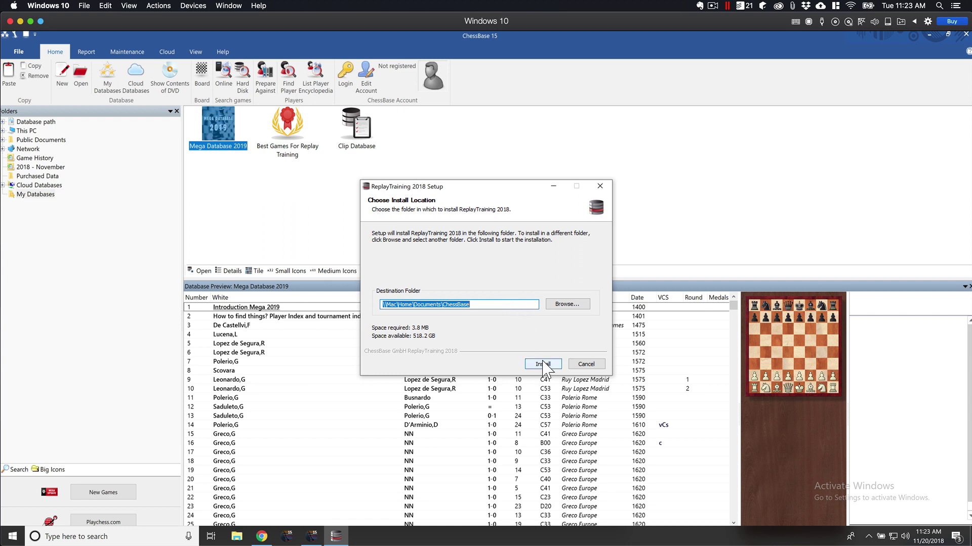
Step: Install ReplayTraining 2018 into the default \\Mac\Home\Documents\ChessBase folder
left_click(544, 364)
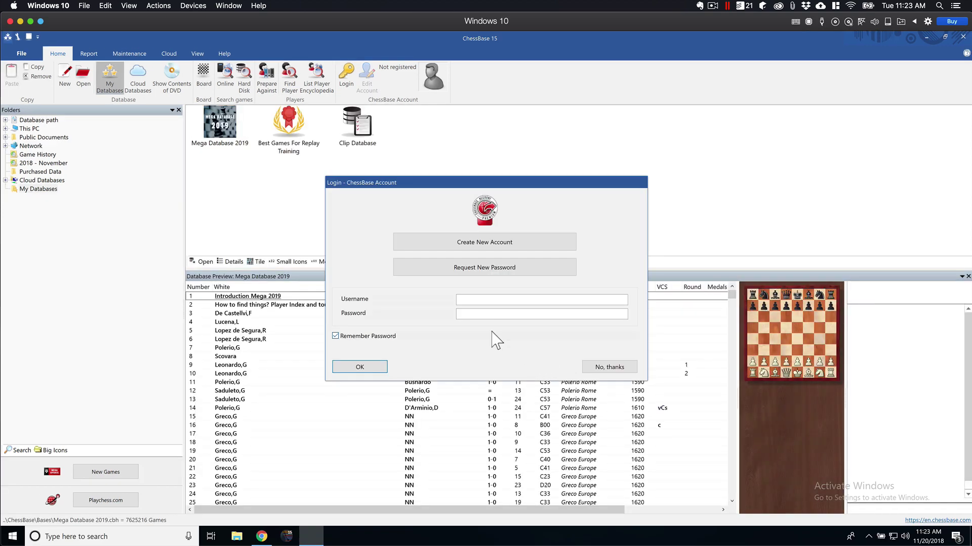
Step: Log in to the ChessBase Account with the account username and password
left_click(499, 304)
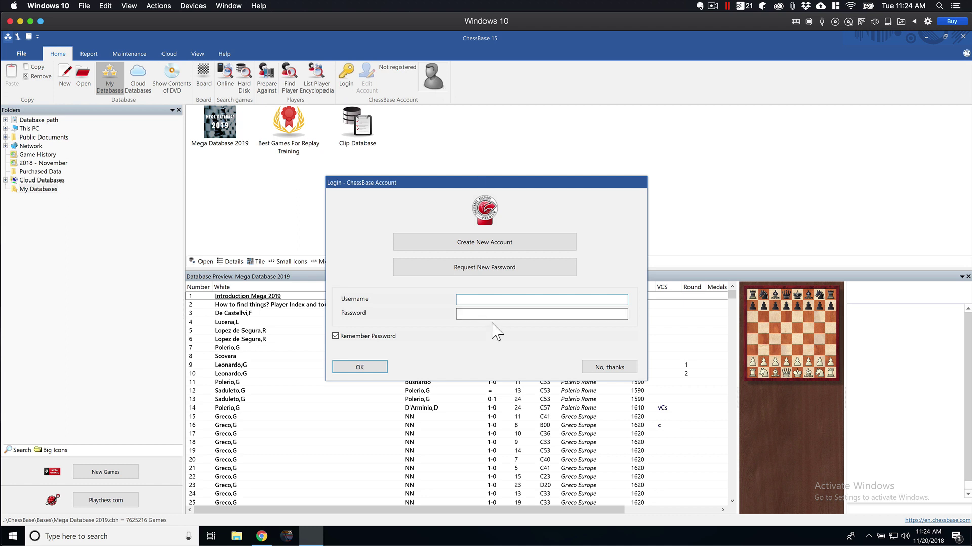
left_click(517, 306)
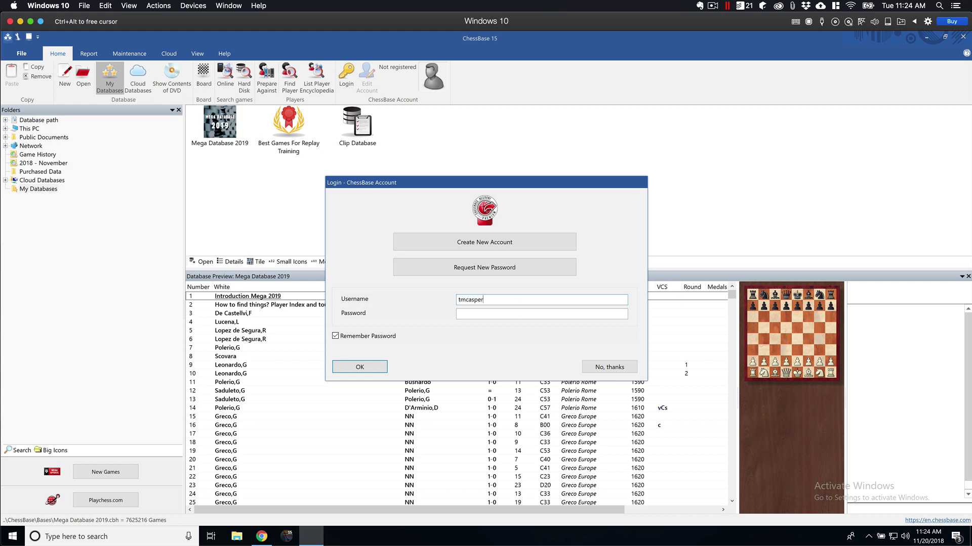
key("Tab")
type("•••••••••")
type("•••")
key("Return")
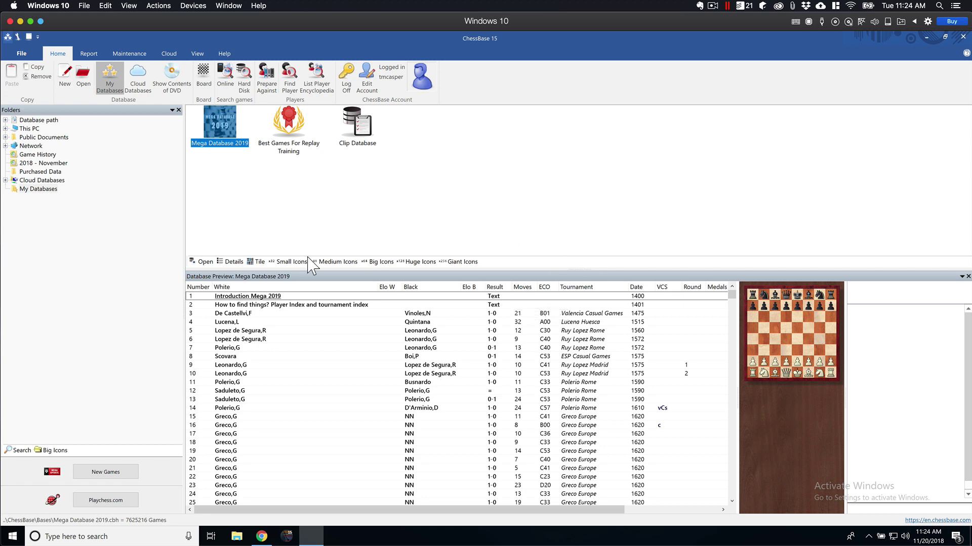
left_click(378, 208)
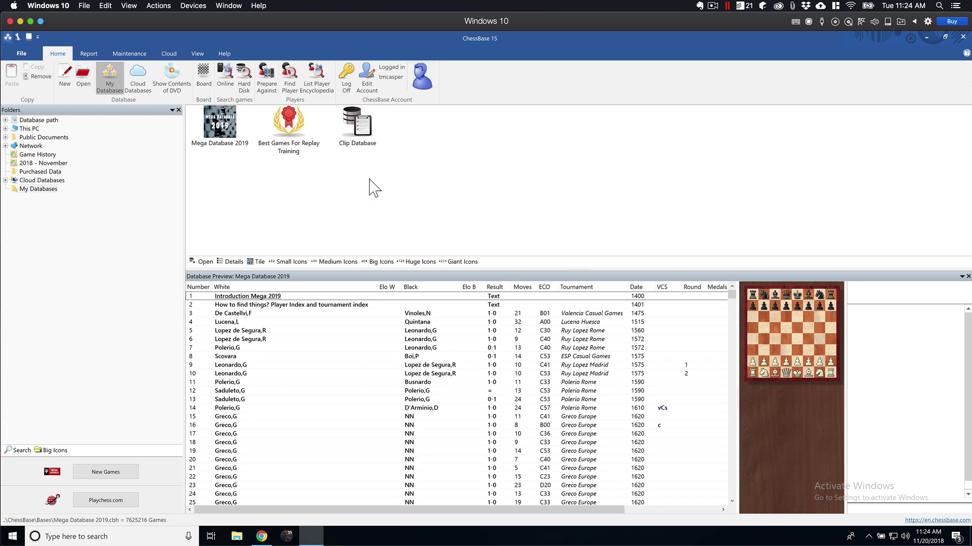
left_click(228, 127)
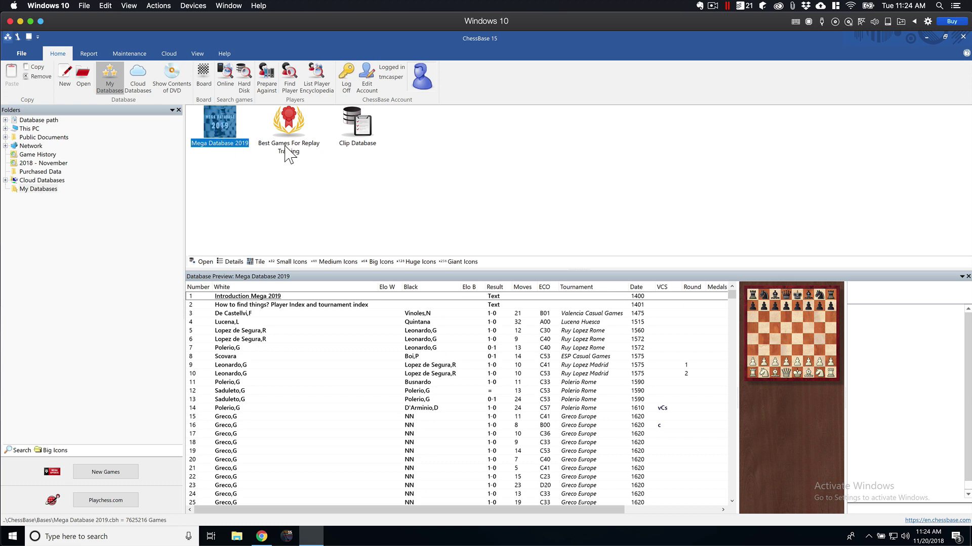
left_click(359, 133)
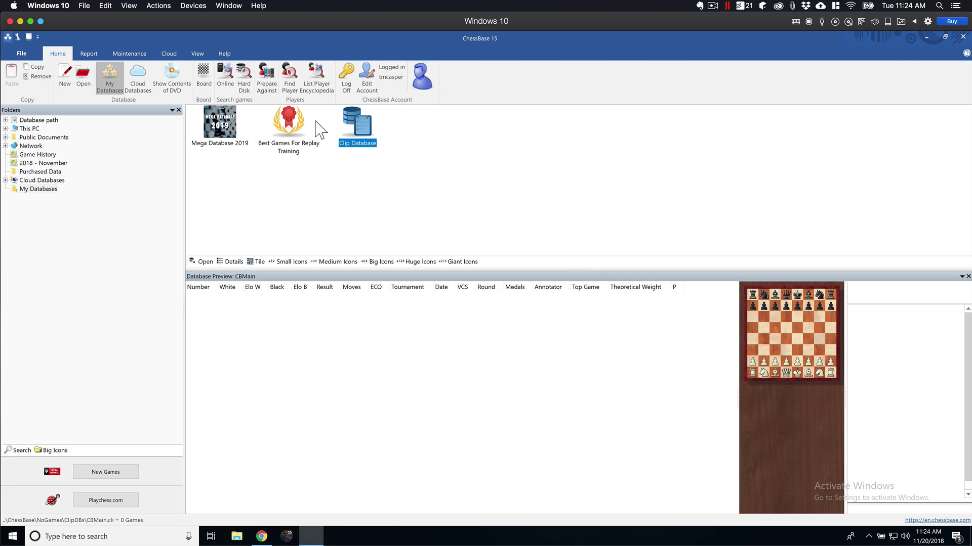
left_click(290, 126)
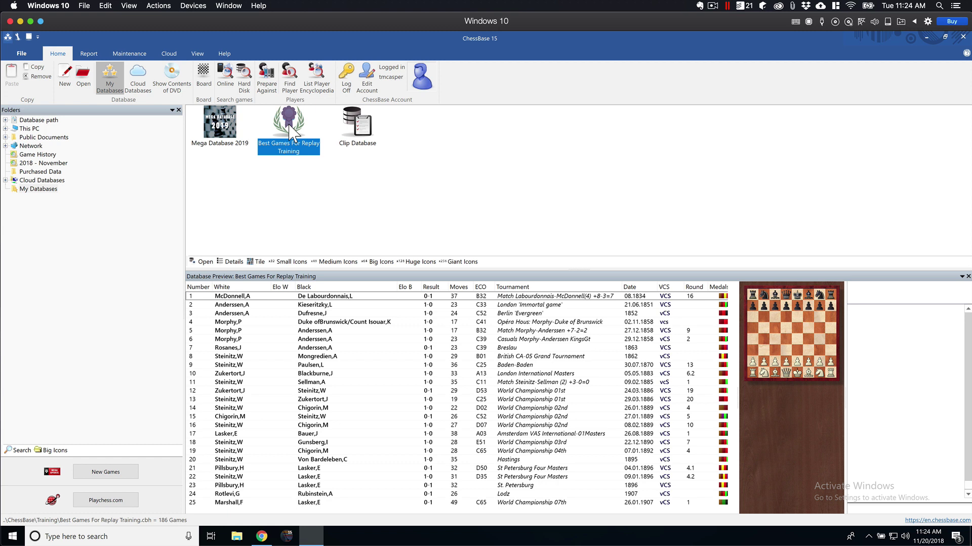
left_click(273, 190)
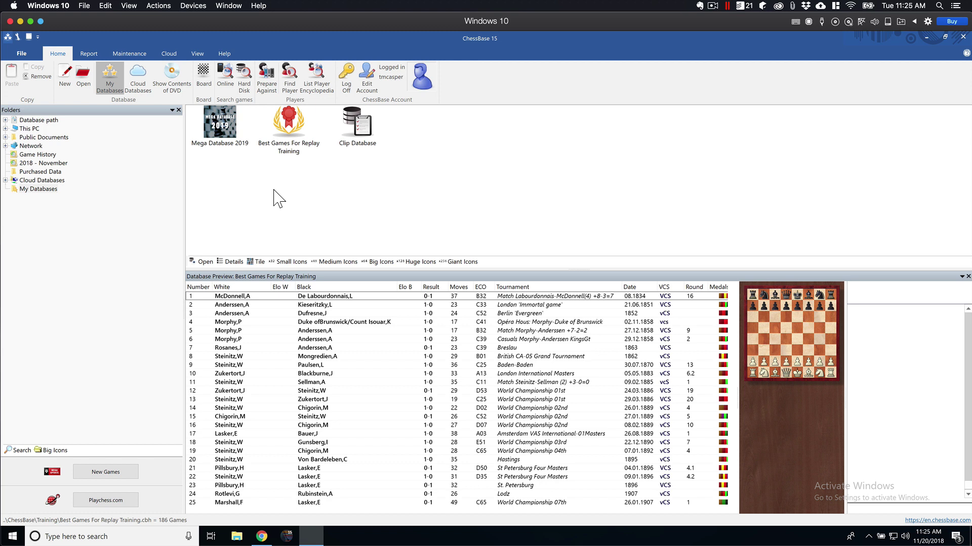
left_click(219, 127)
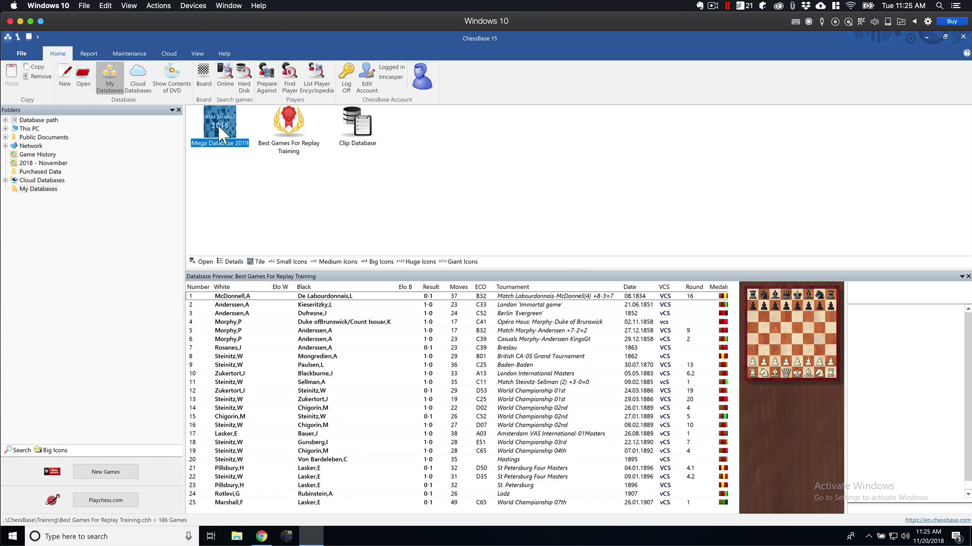